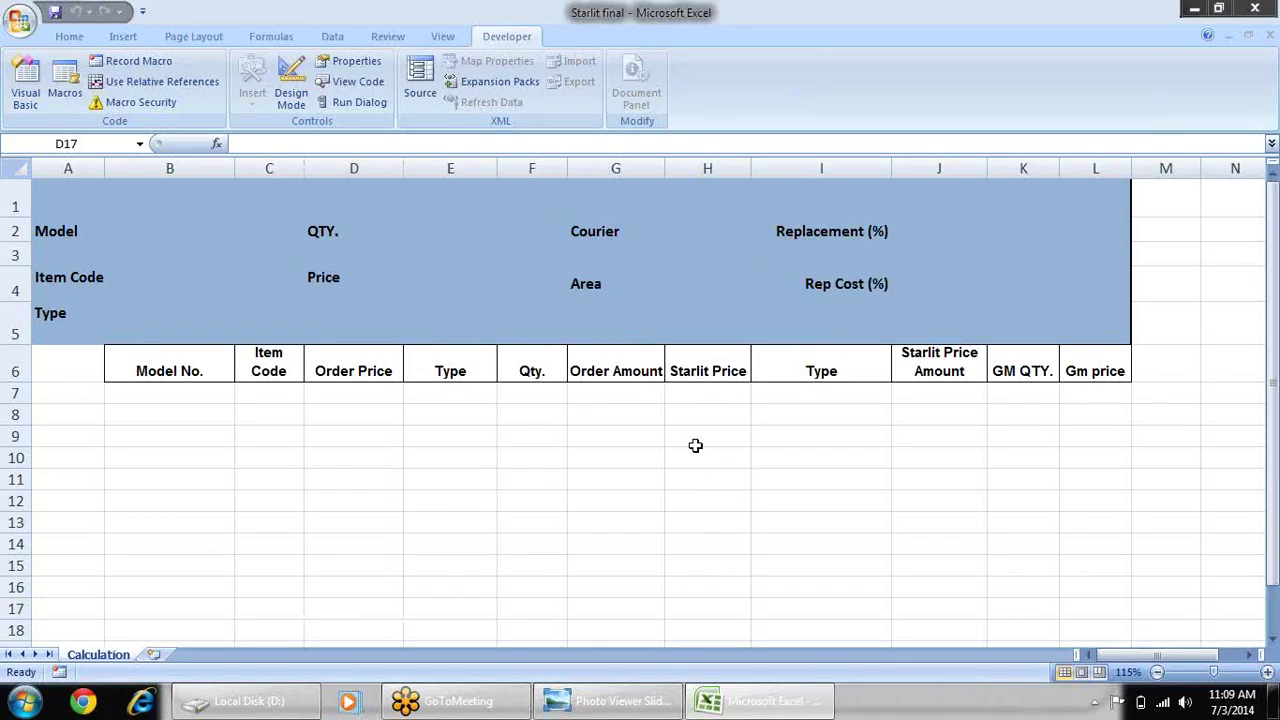
- Unprotect the Calculation sheet of the Starlit final workbook from its sheet-tab menu
left_click(695, 445)
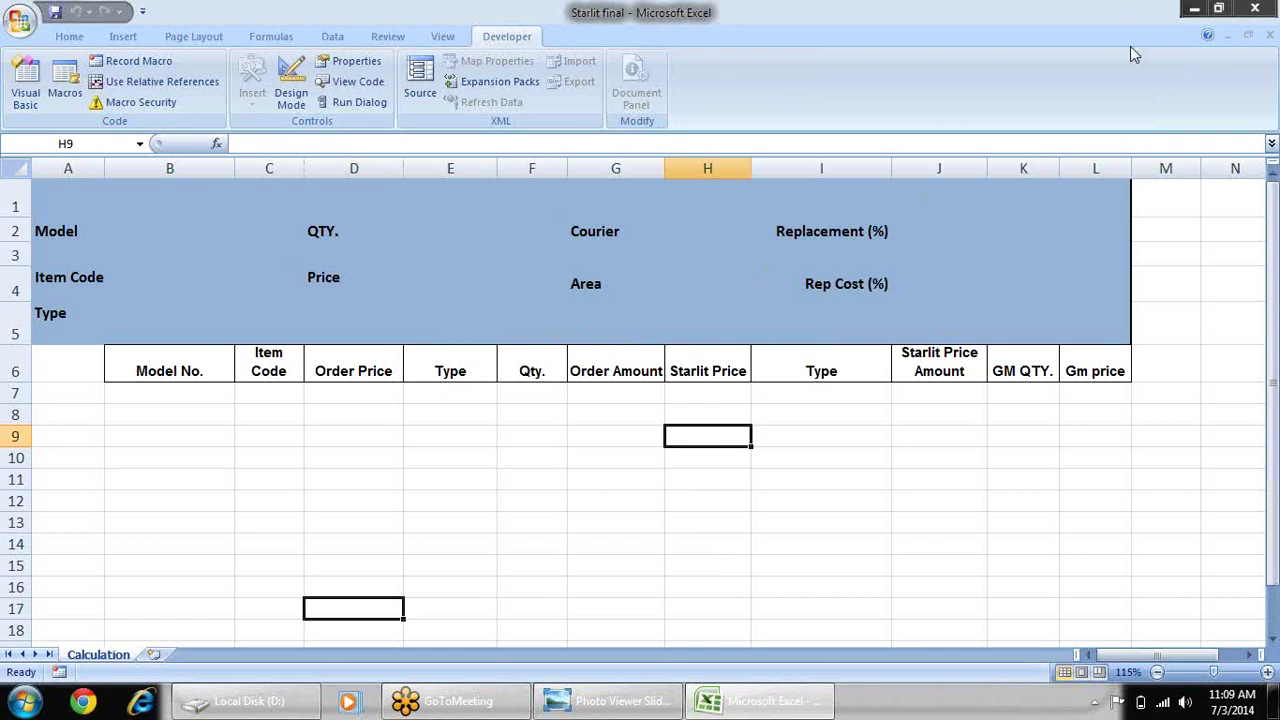
left_click(1253, 11)
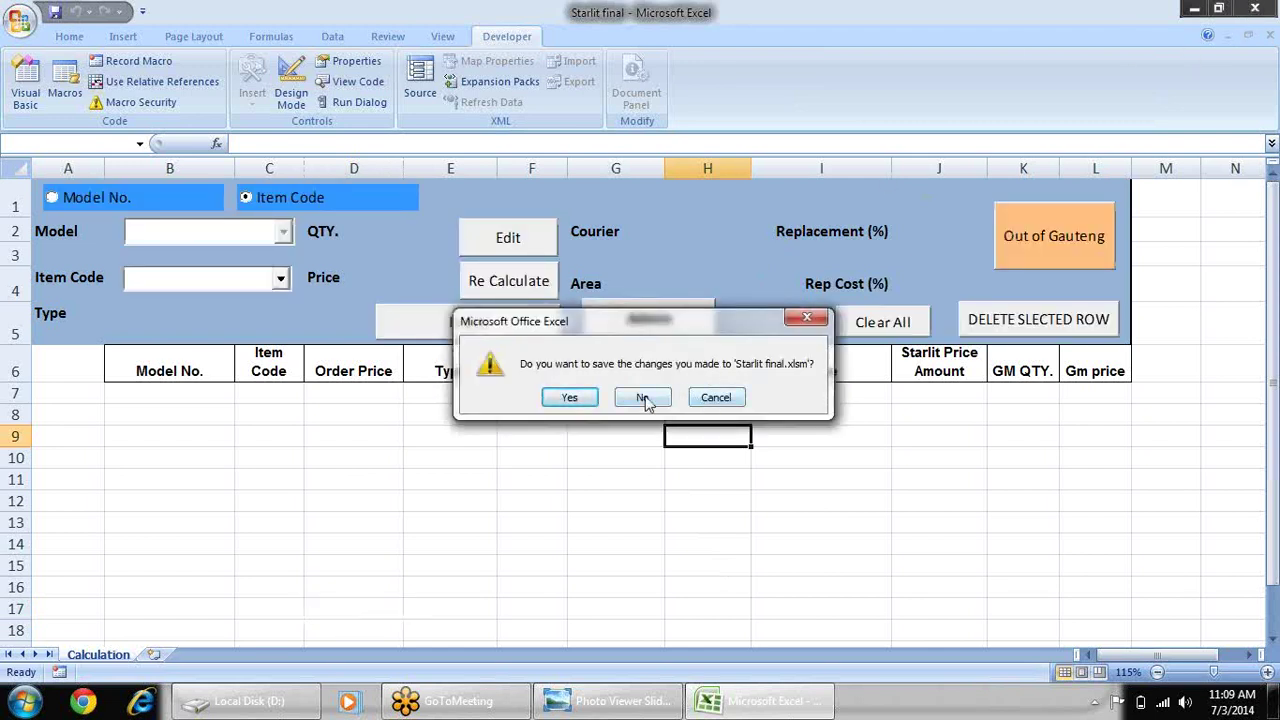
left_click(712, 393)
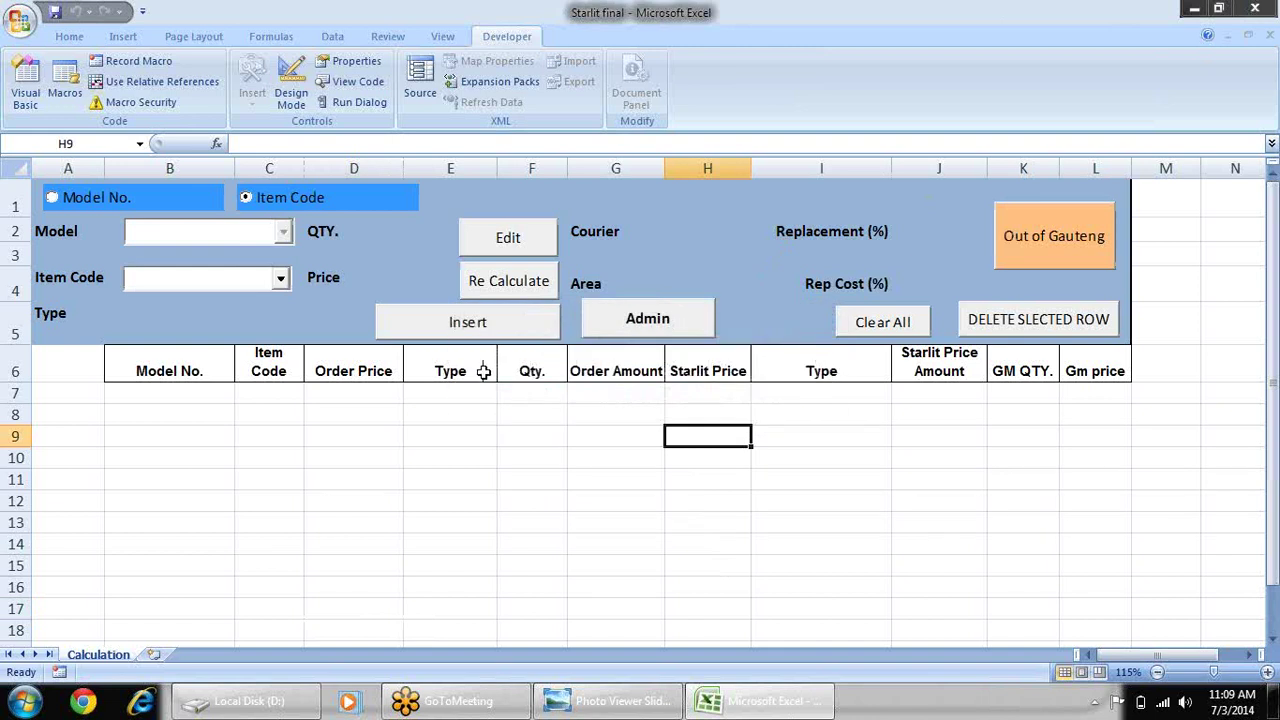
left_click(486, 443)
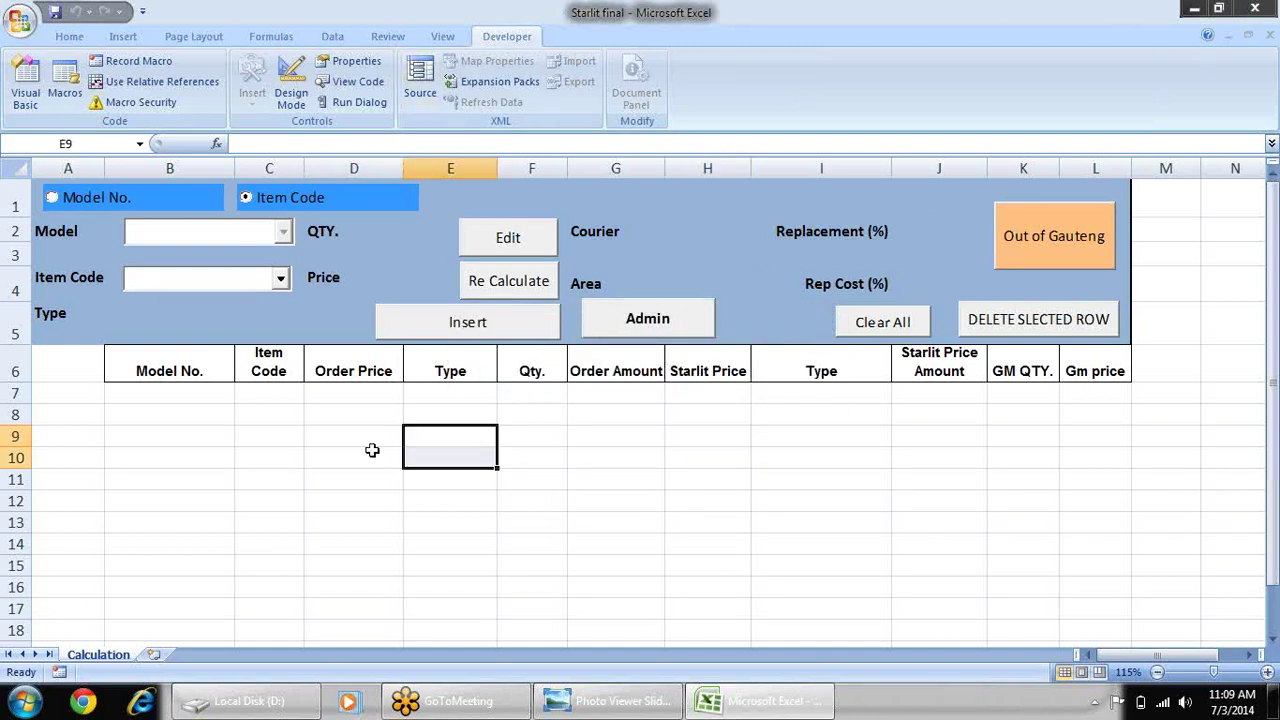
right_click(108, 656)
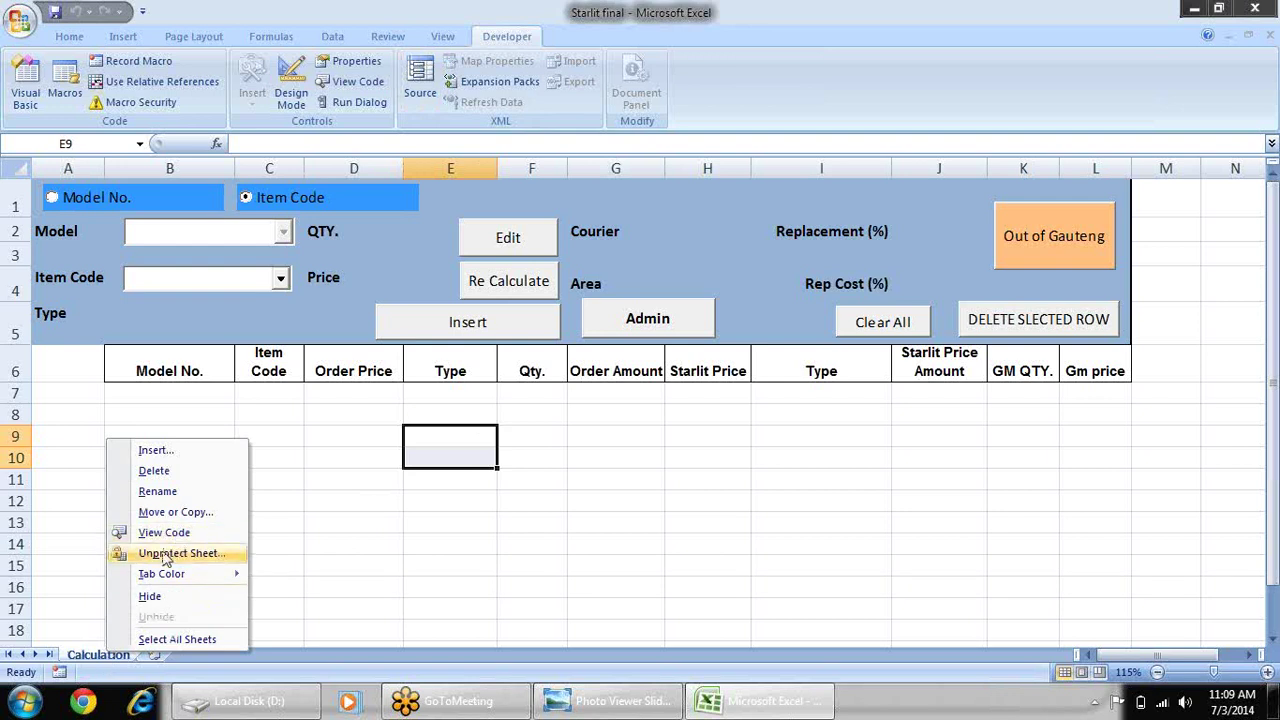
left_click(165, 554)
left_click(615, 488)
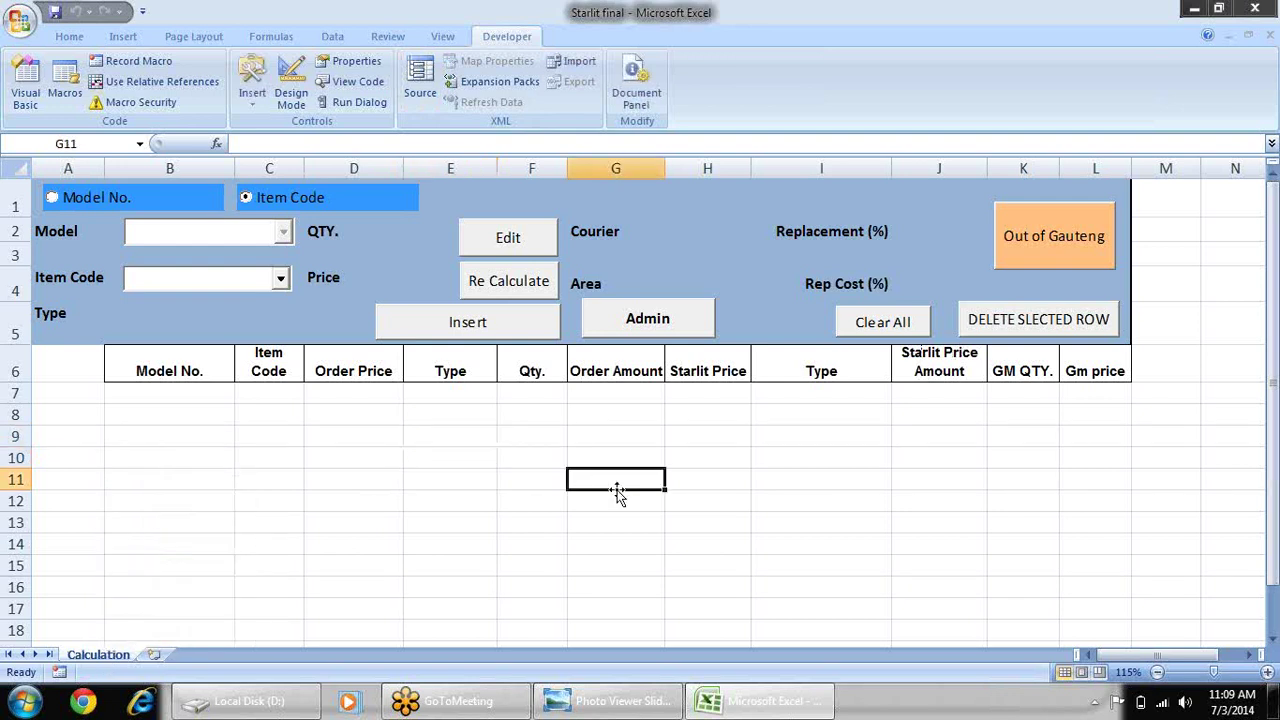
- Switch on Design Mode from the Developer tab's Controls group
left_click(293, 98)
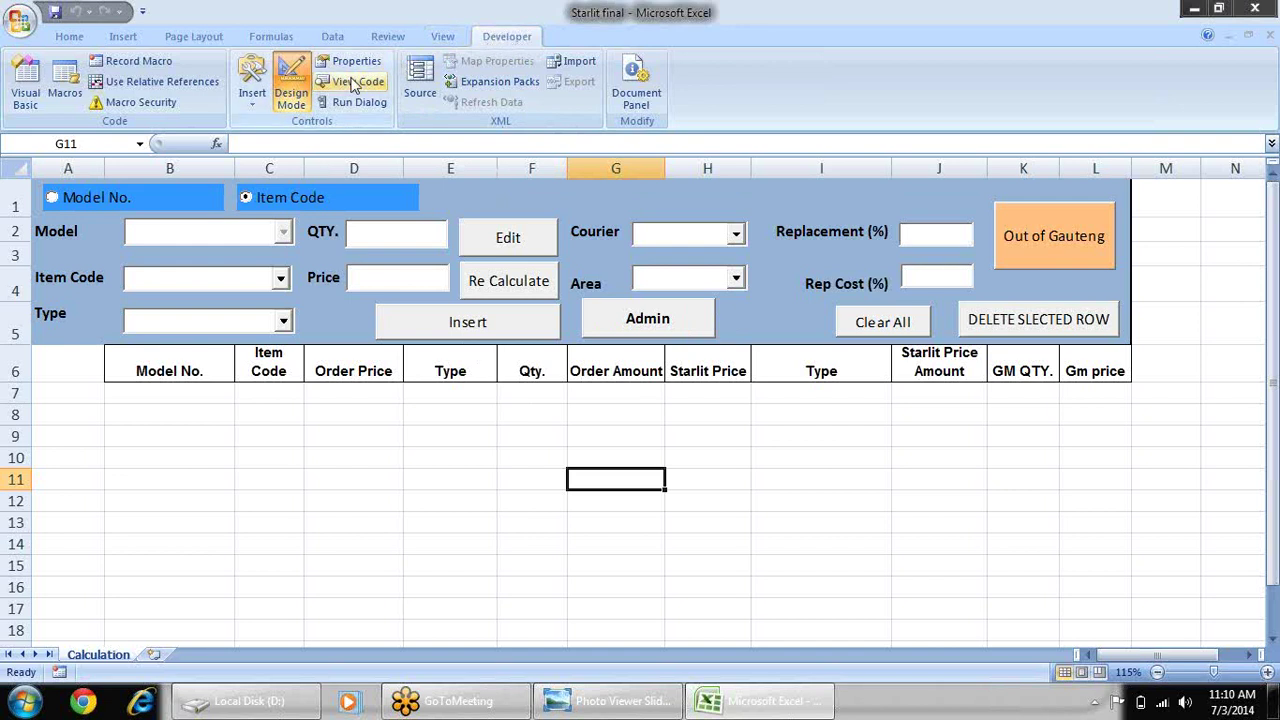
left_click(19, 20)
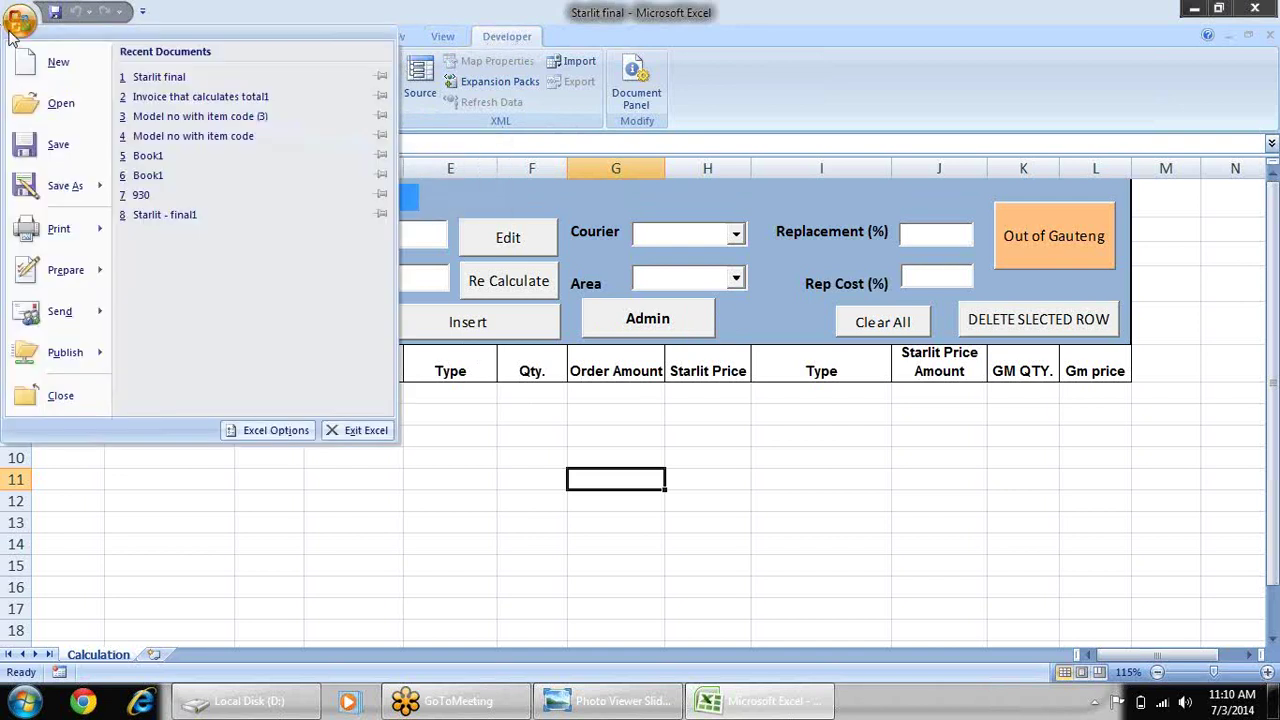
left_click(266, 431)
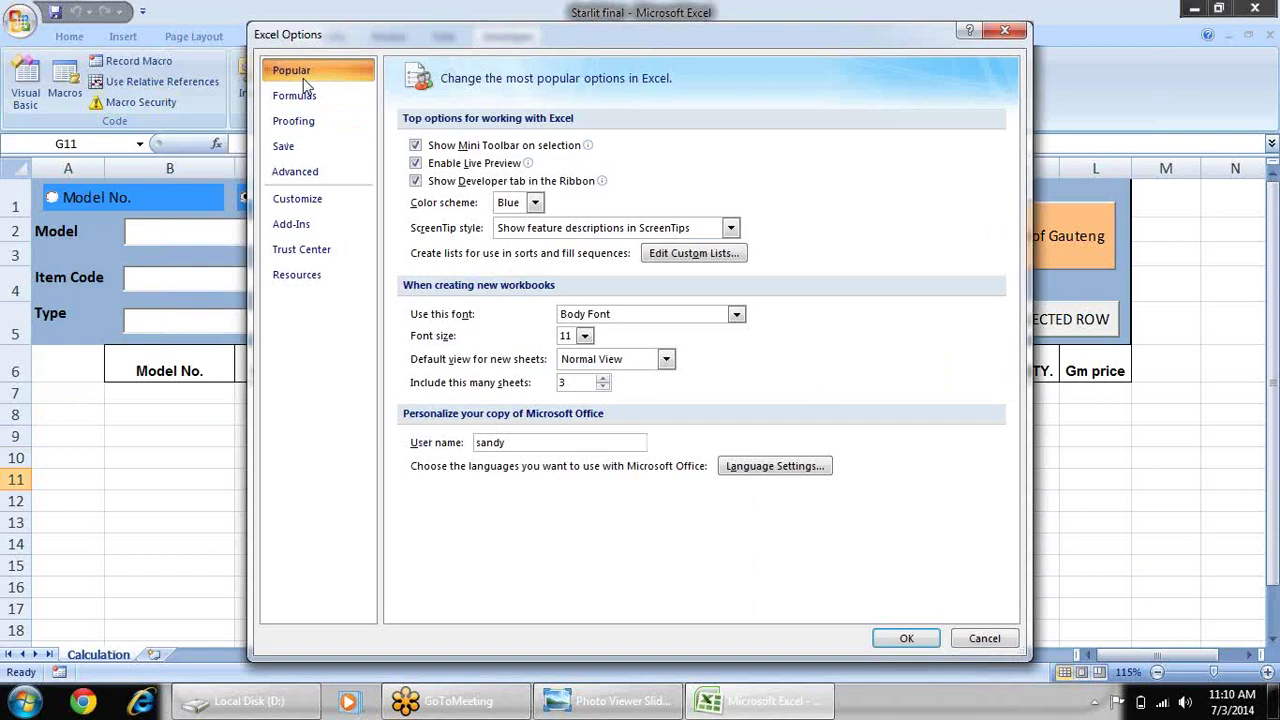
left_click(418, 185)
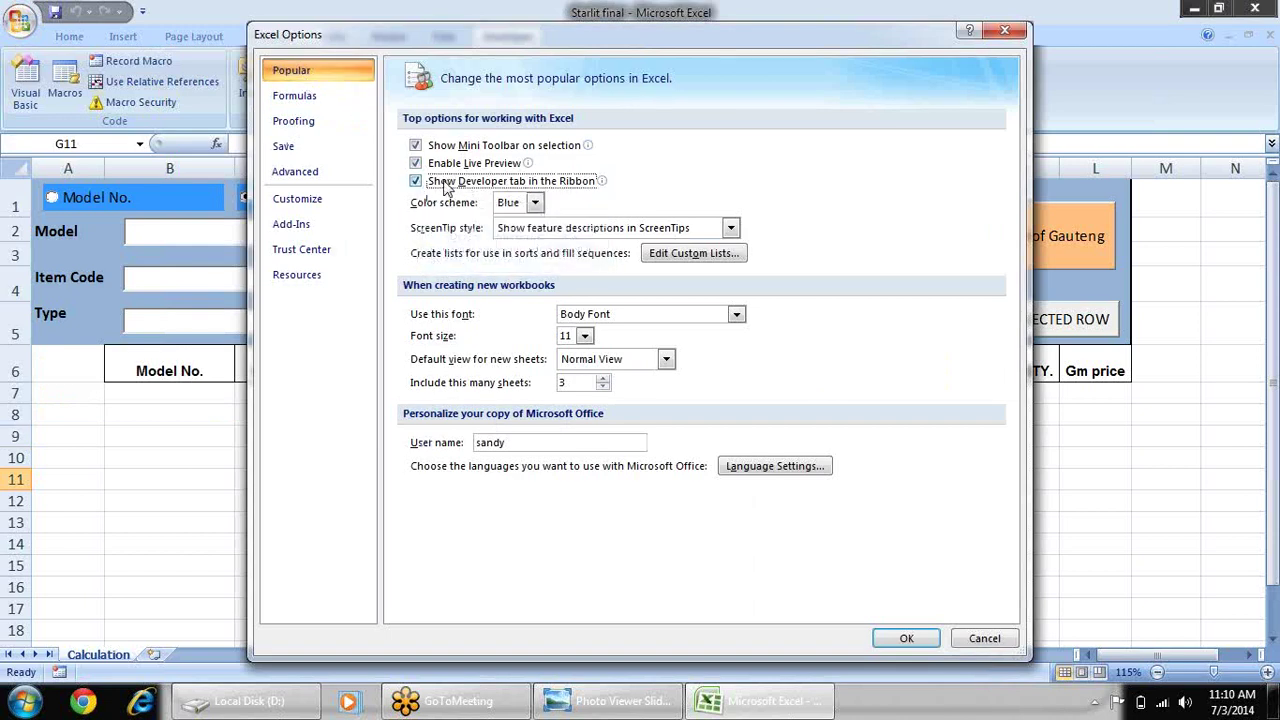
left_click(906, 640)
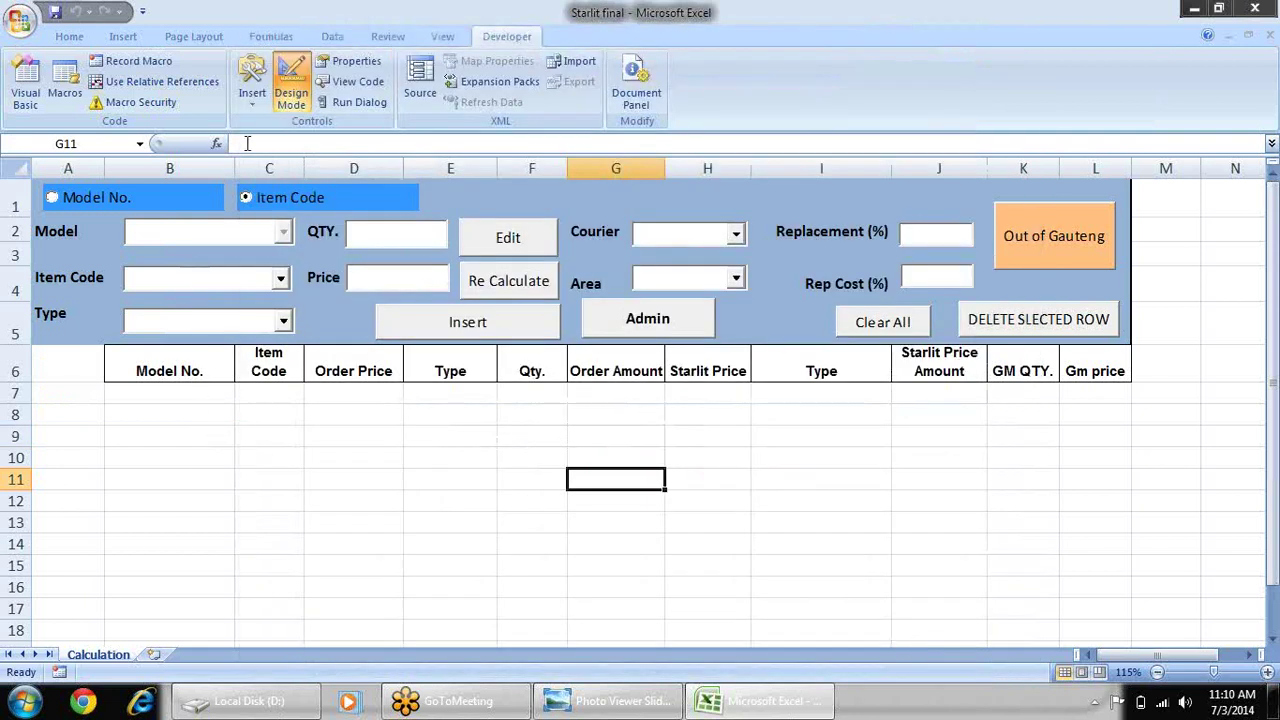
- Toggle Design Mode off and on, then open the Admin button's code in the VBA editor
left_click(293, 95)
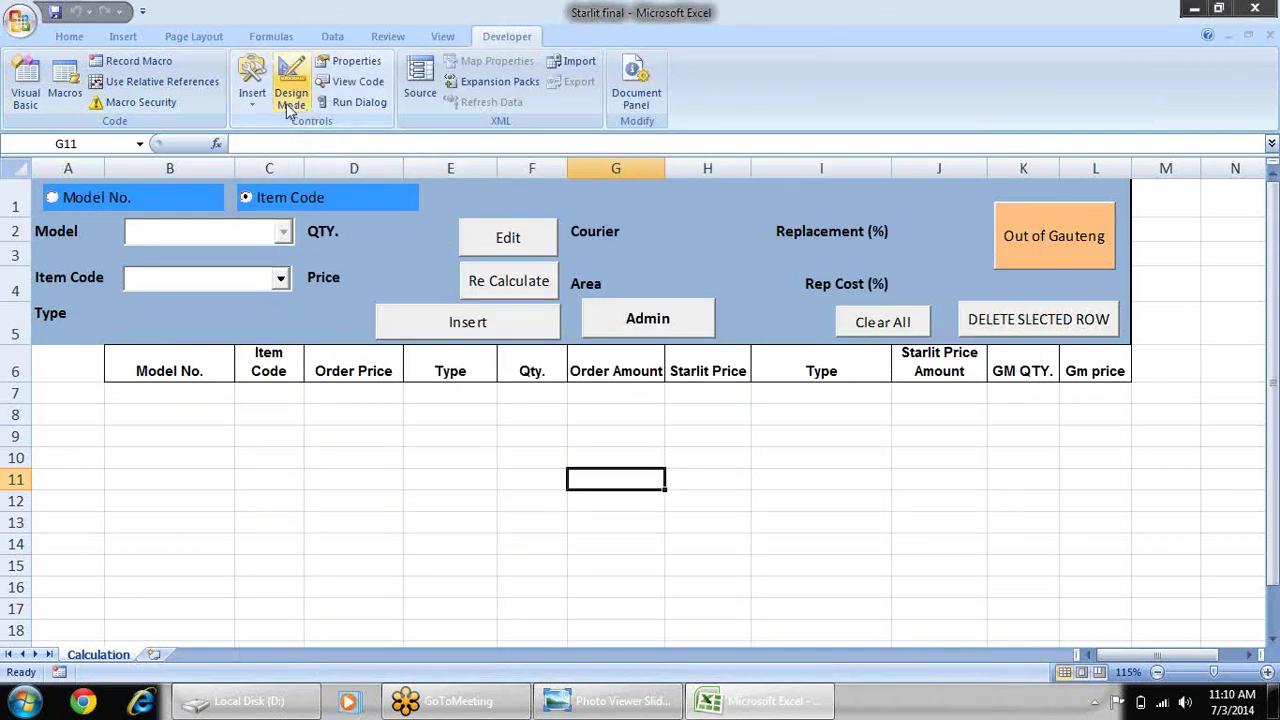
left_click(289, 106)
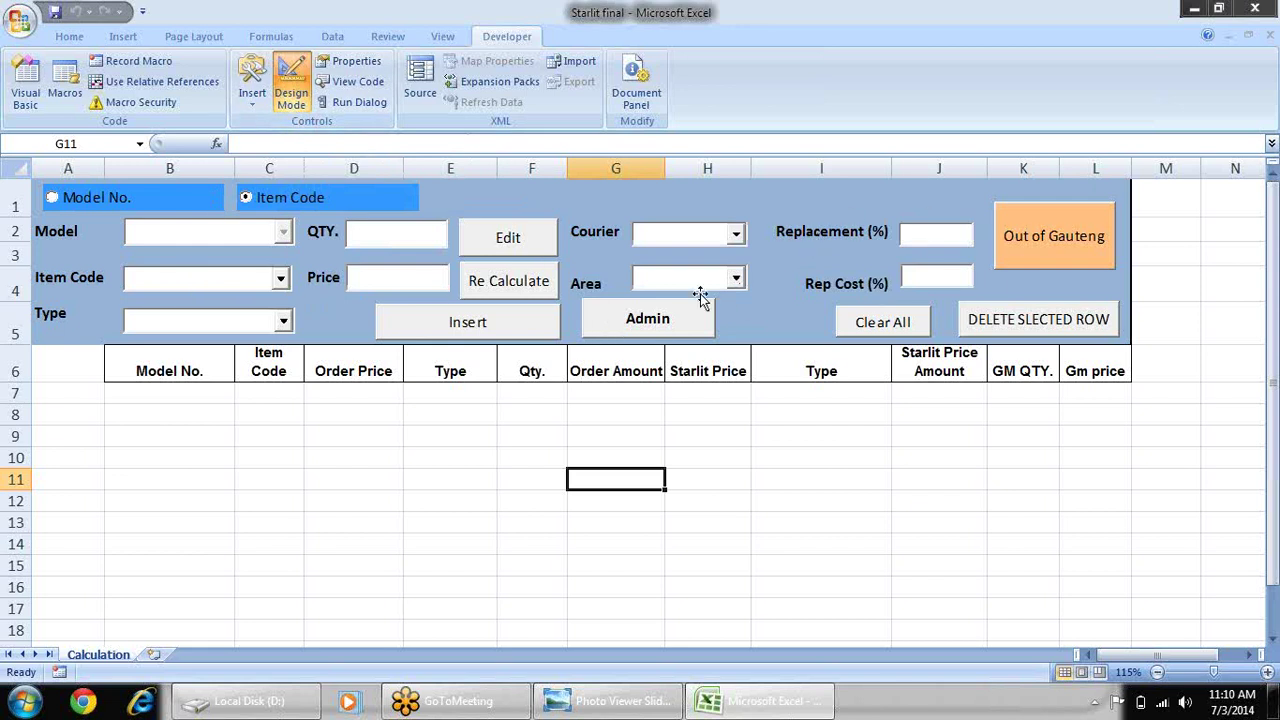
left_click(633, 312)
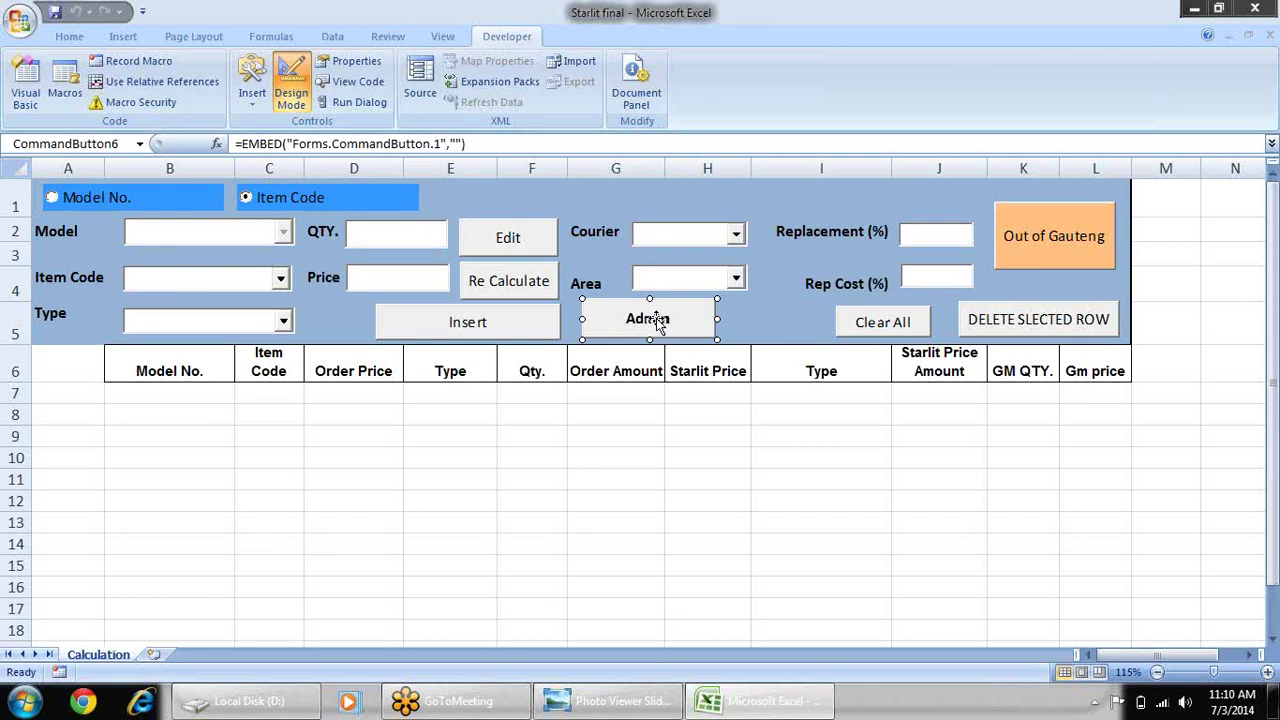
double_click(657, 322)
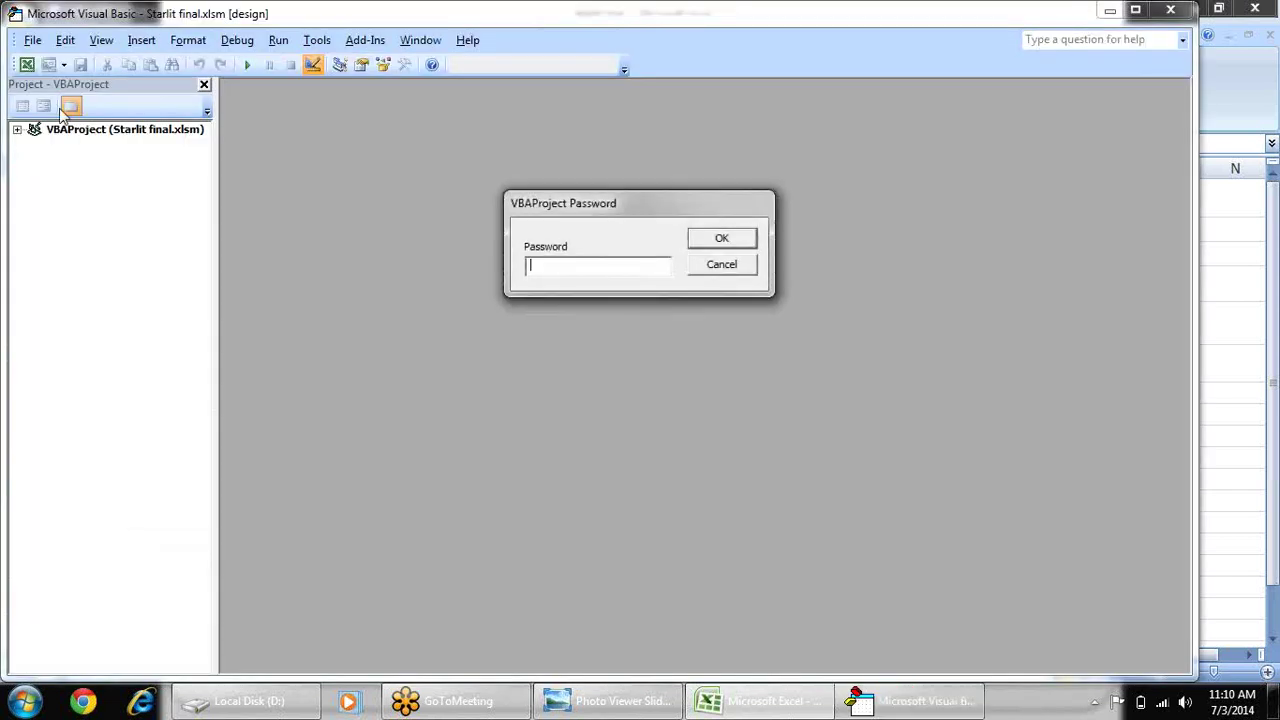
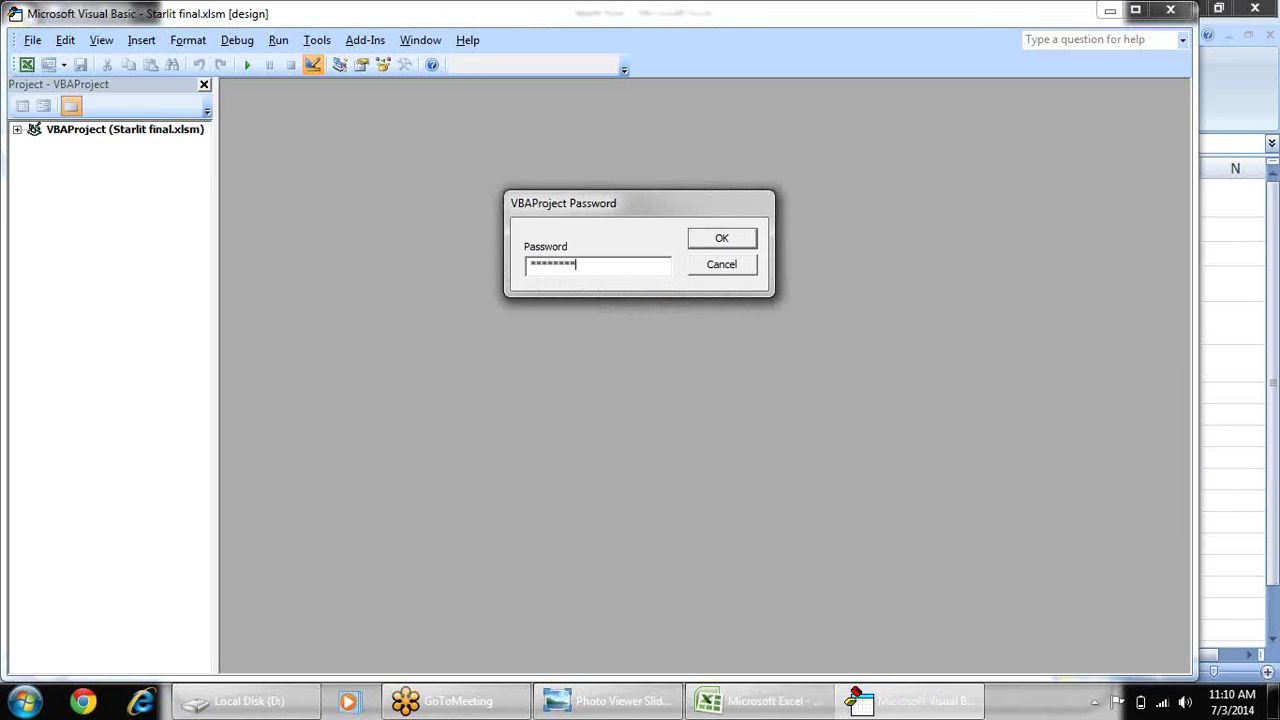
- Unlock the VBA project with its password so Sheet2's code module can be opened
key("Return")
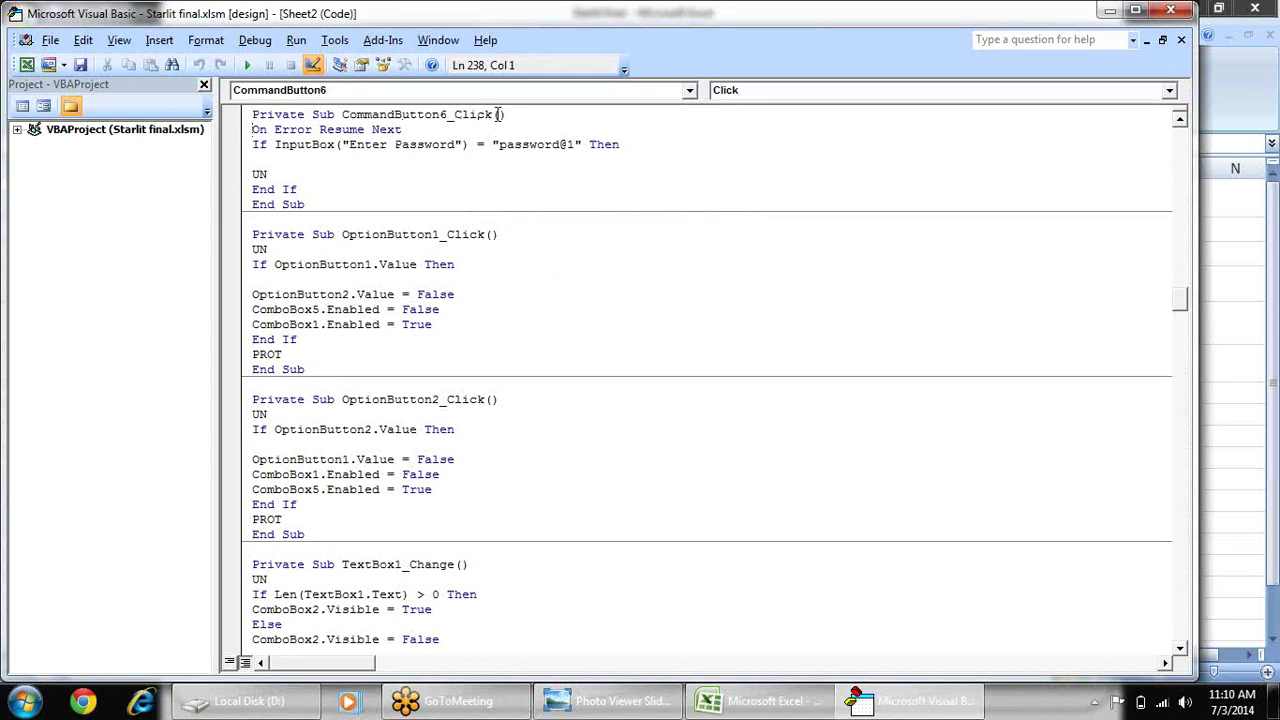
- Replace the old password string in CommandButton6_Click's InputBox check with the new password
left_click(501, 146)
left_click(577, 144)
key("BackSpace")
type("2")
key("BackSpace")
key("BackSpace")
key("BackSpace")
key("BackSpace")
key("BackSpace")
key("BackSpace")
key("BackSpace")
key("BackSpace")
key("BackSpace")
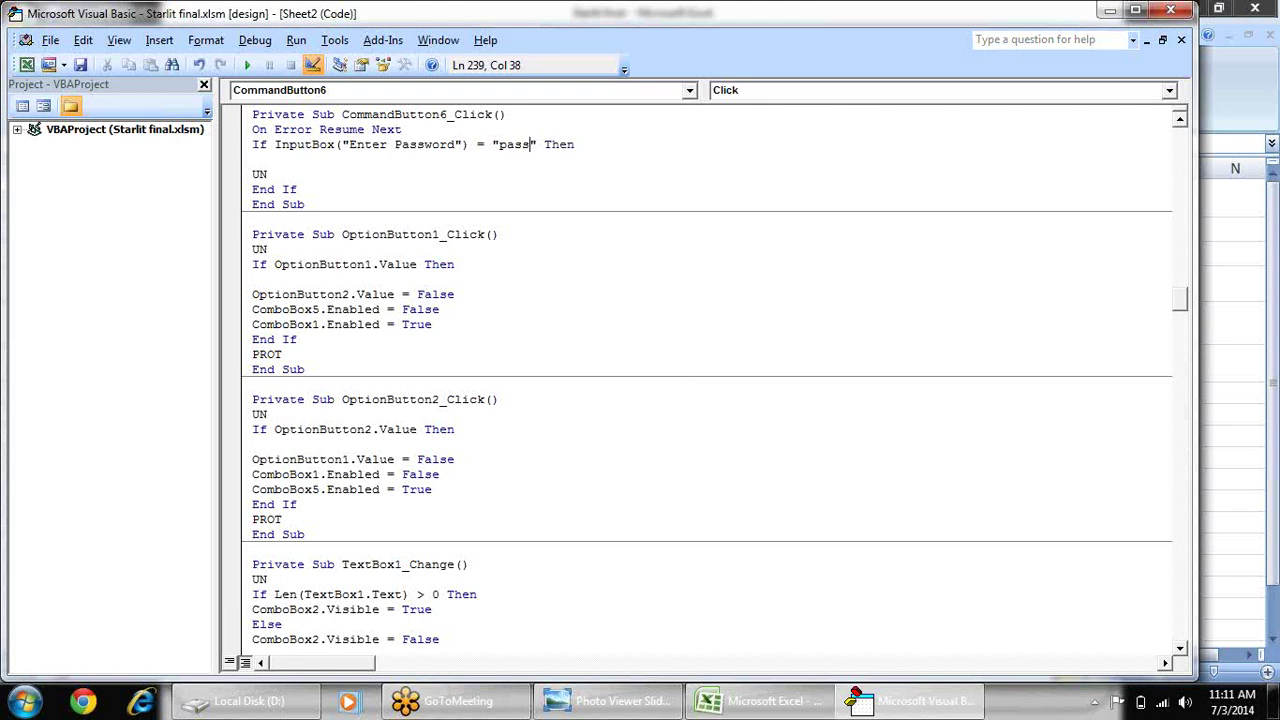
key("BackSpace")
type("start")
key("BackSpace")
type("lit")
left_click(736, 199)
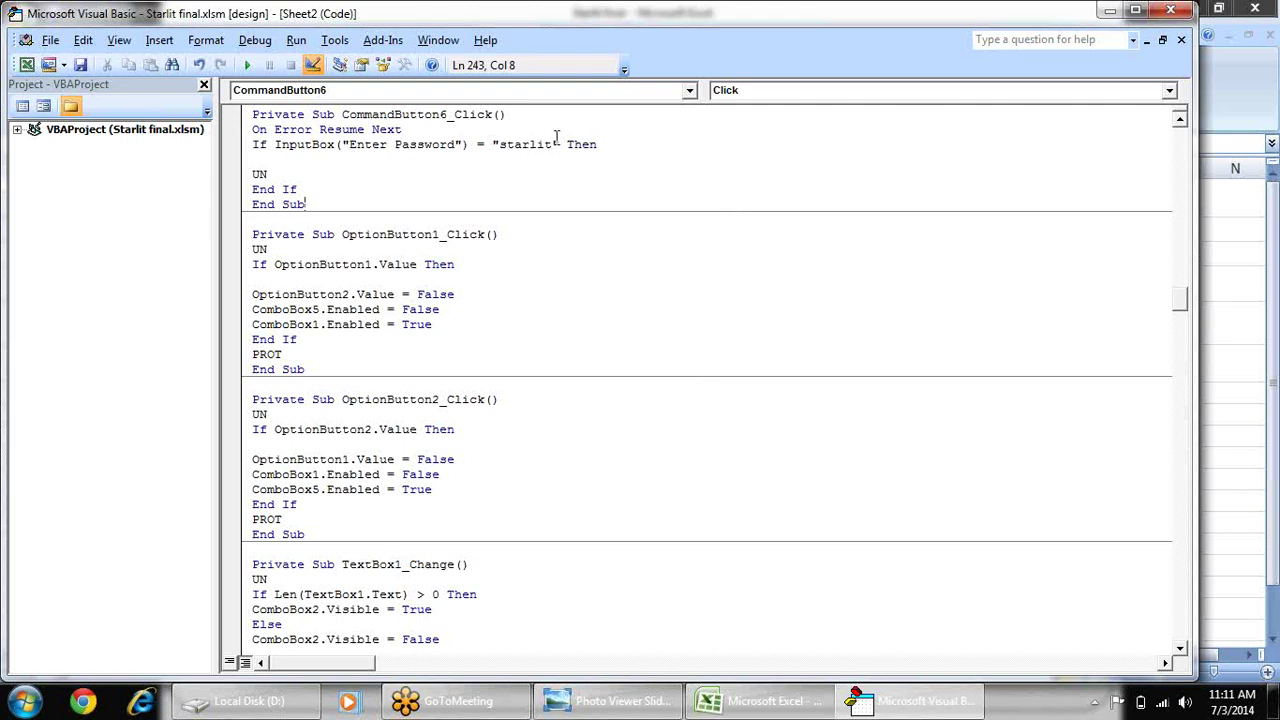
- Back in Excel with Design Mode off, enter the new password at the Admin prompt
left_click(1175, 18)
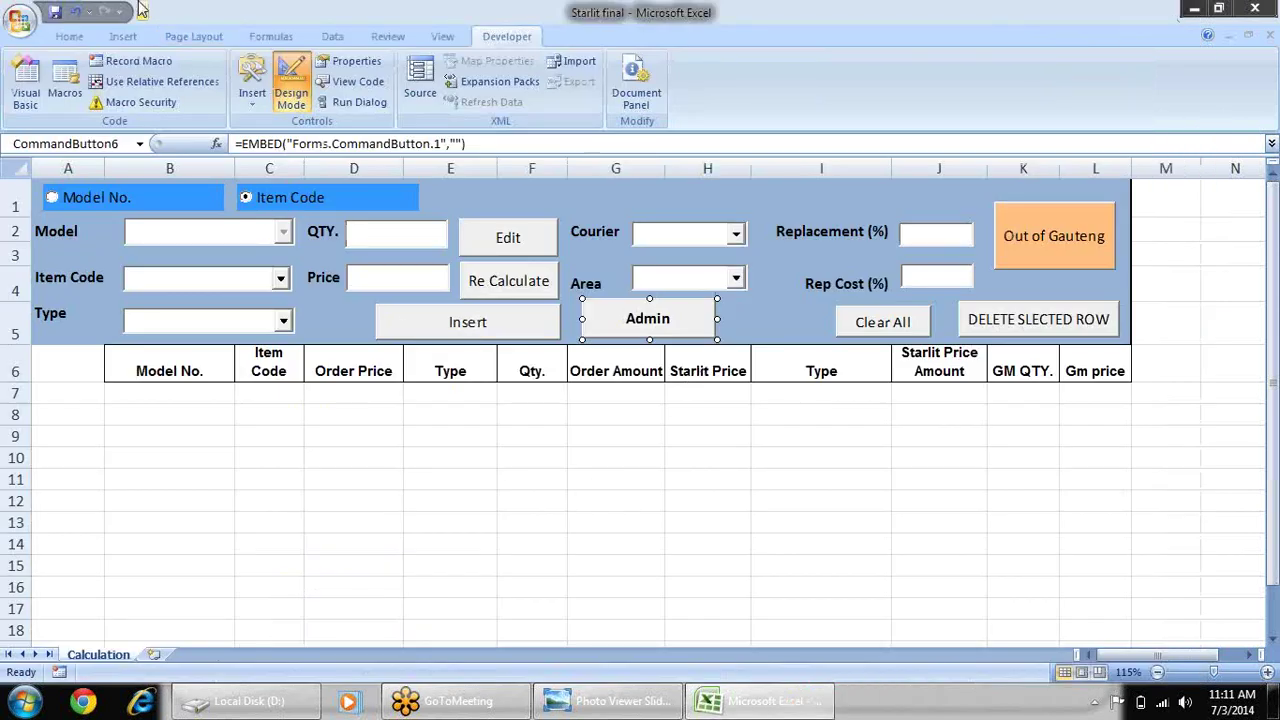
left_click(287, 102)
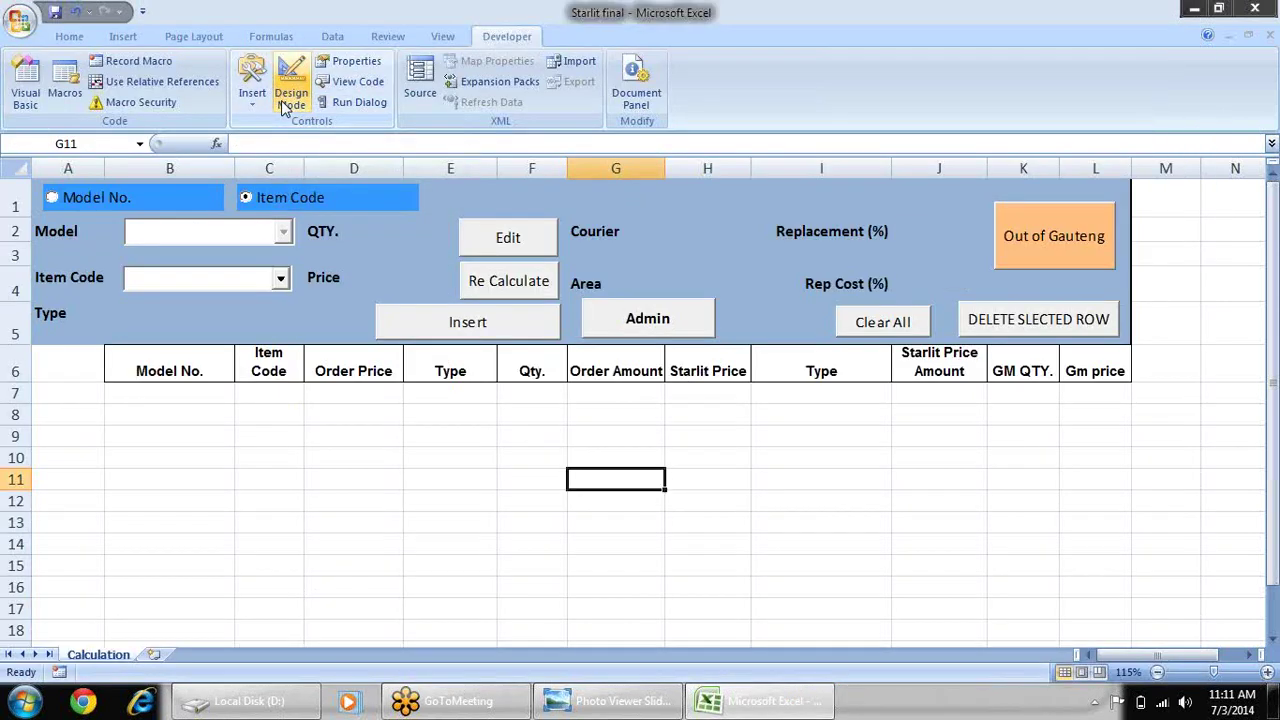
left_click(674, 330)
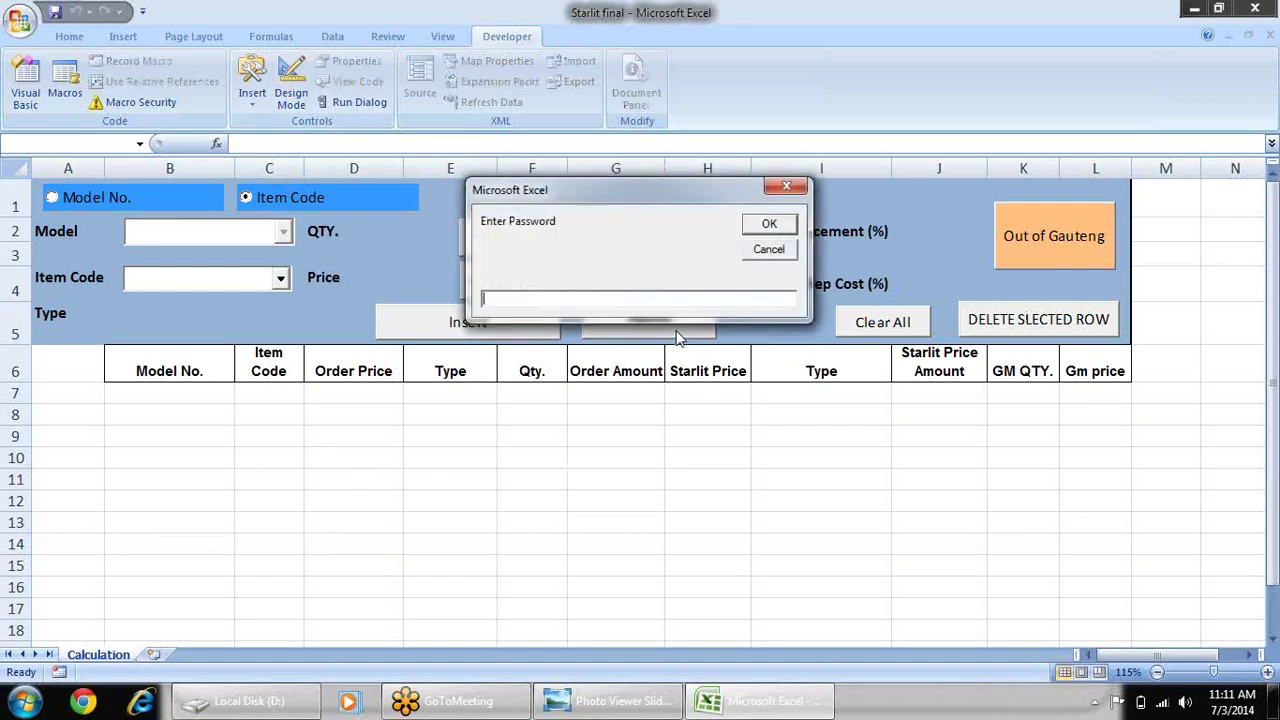
type("starlit")
key("Return")
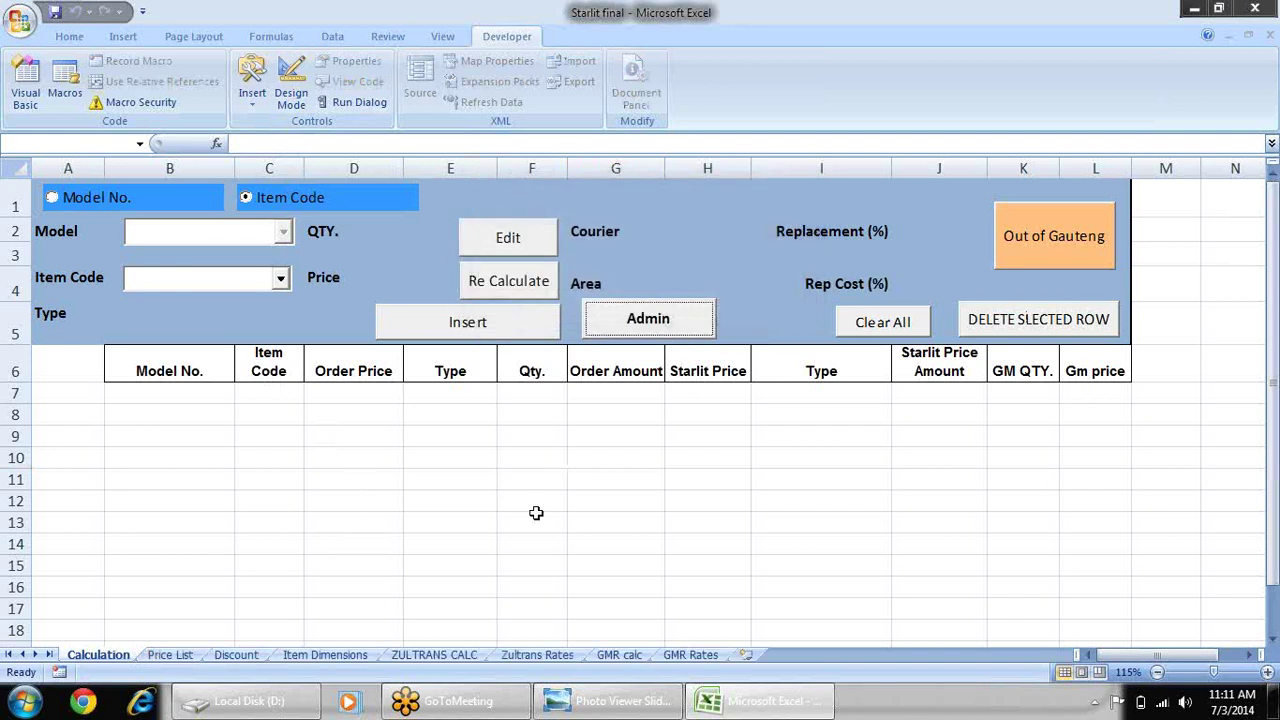
- Check the revealed ZULTRANS CALC, Item Dimensions, Discount and Price List sheets, then return to Calculation
left_click(434, 654)
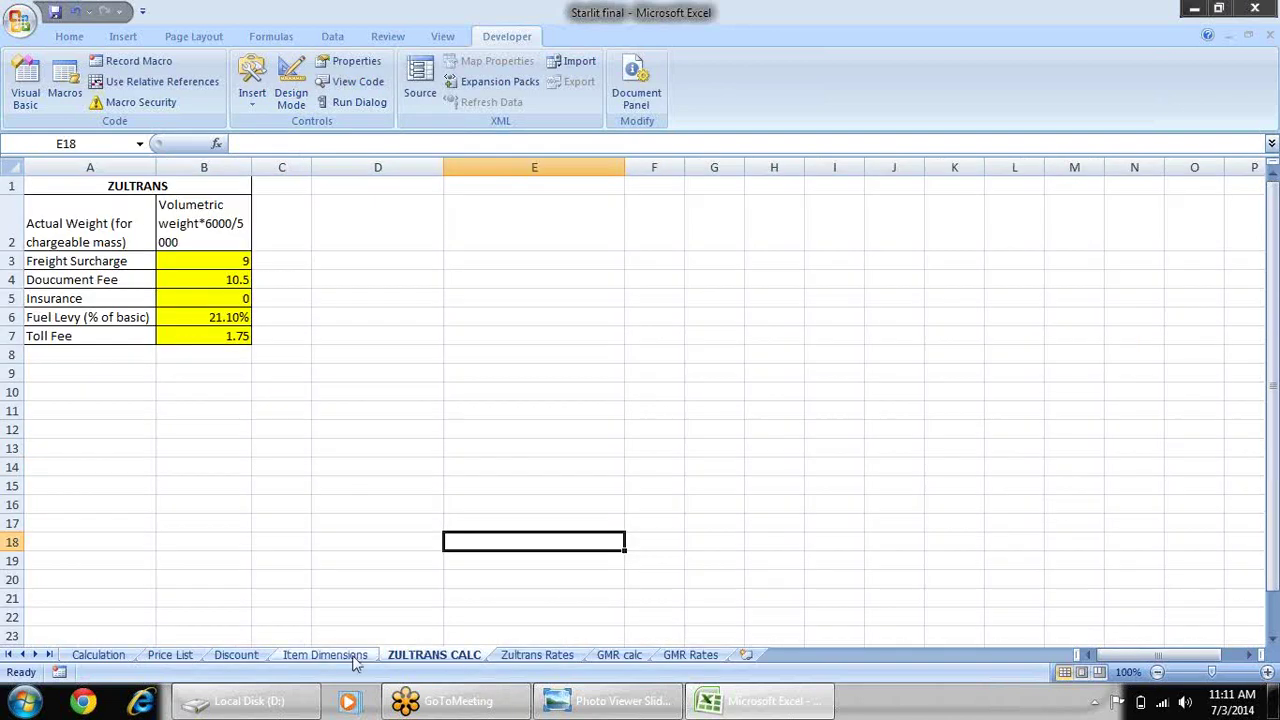
left_click(325, 654)
left_click(236, 654)
left_click(178, 654)
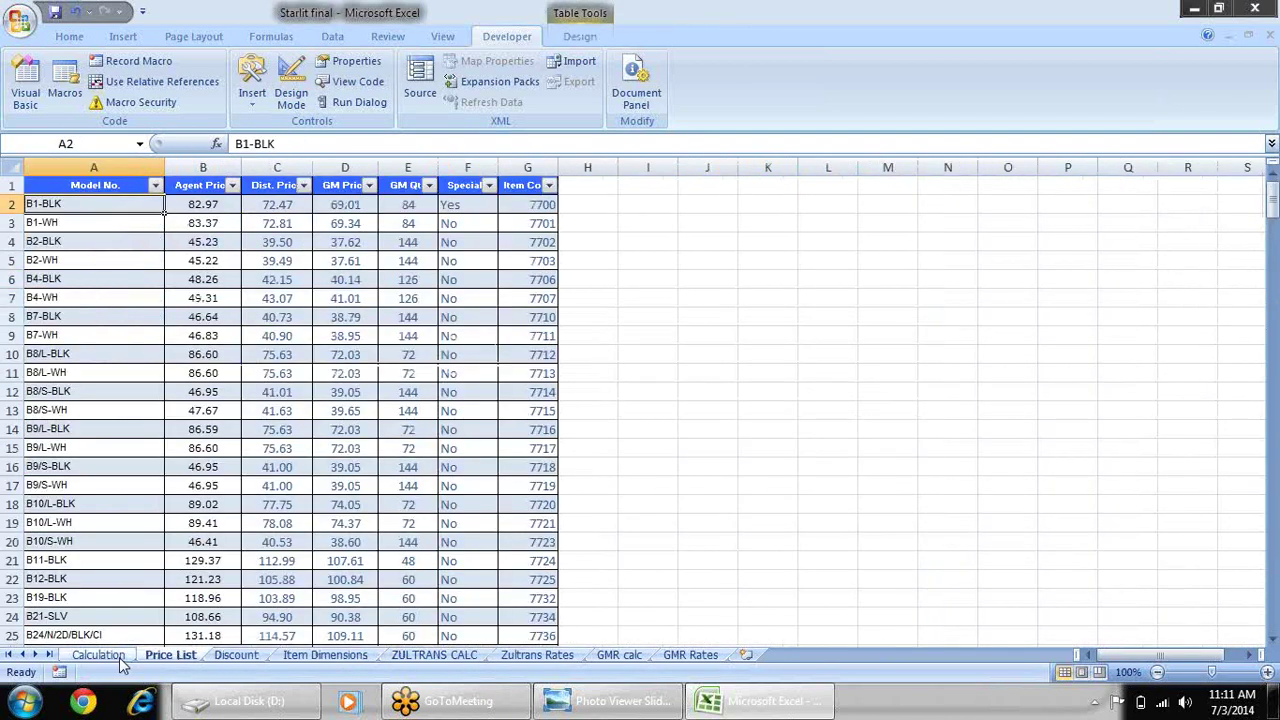
left_click(110, 656)
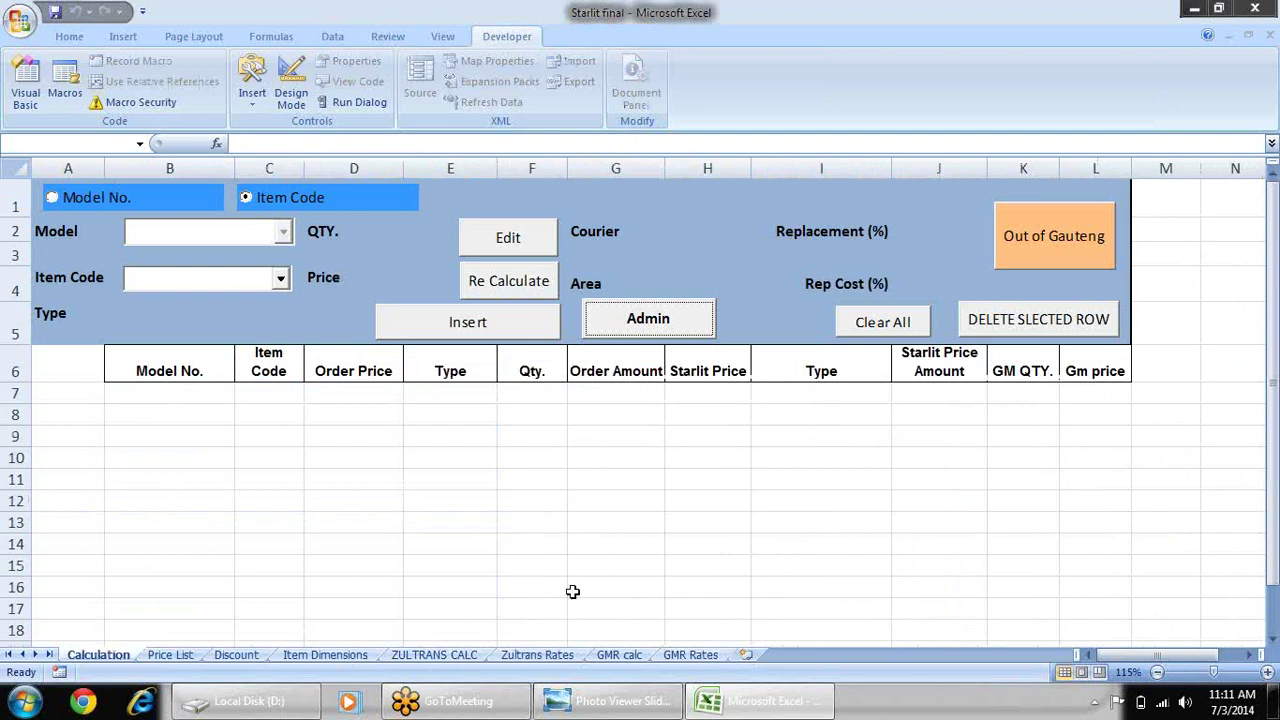
- Run the Re Calculate button's macro on the Calculation sheet to hide the other sheets
left_click(520, 283)
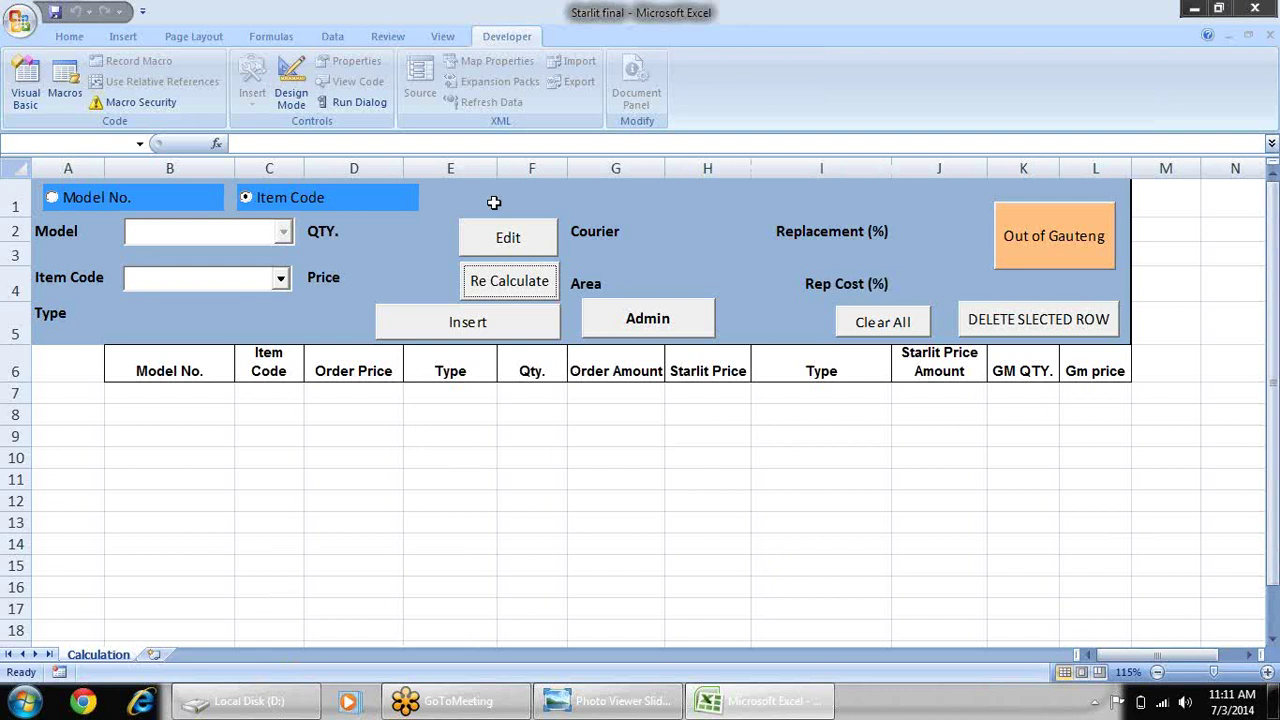
- Set a new lock-for-viewing password in VBAProject Properties, then close the editor and Starlit final.xlsm
left_click(28, 98)
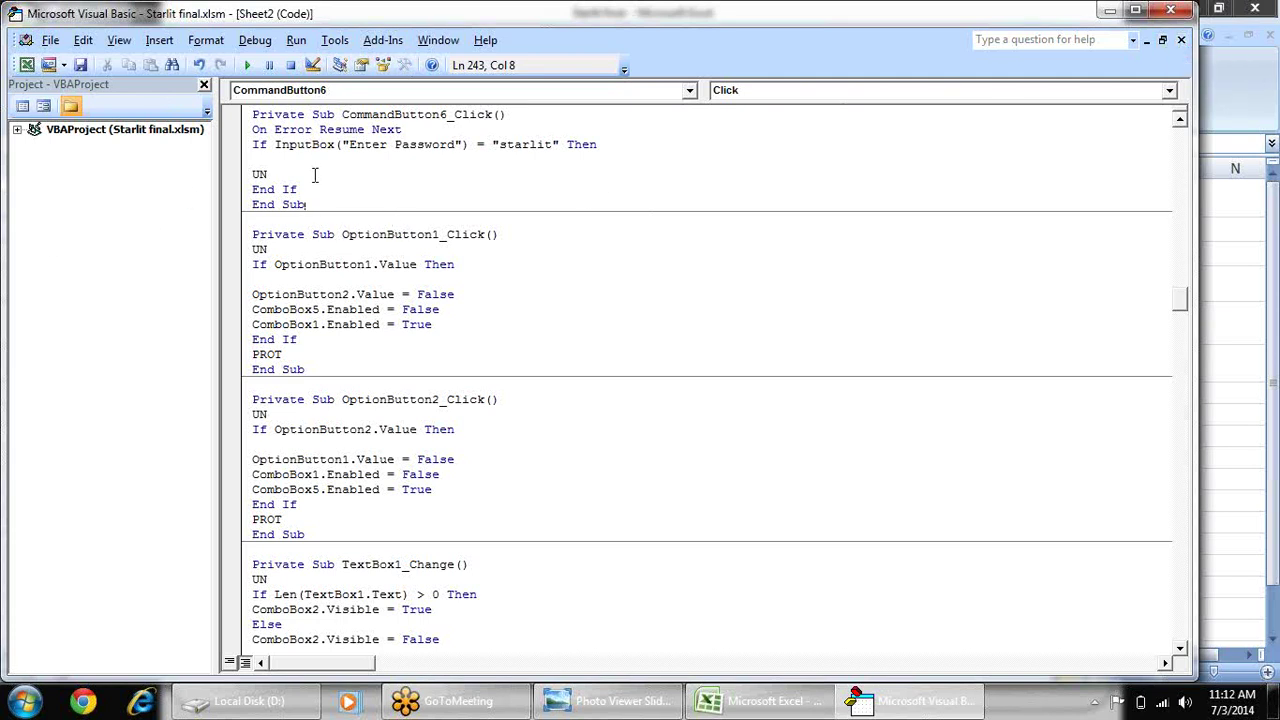
left_click(335, 44)
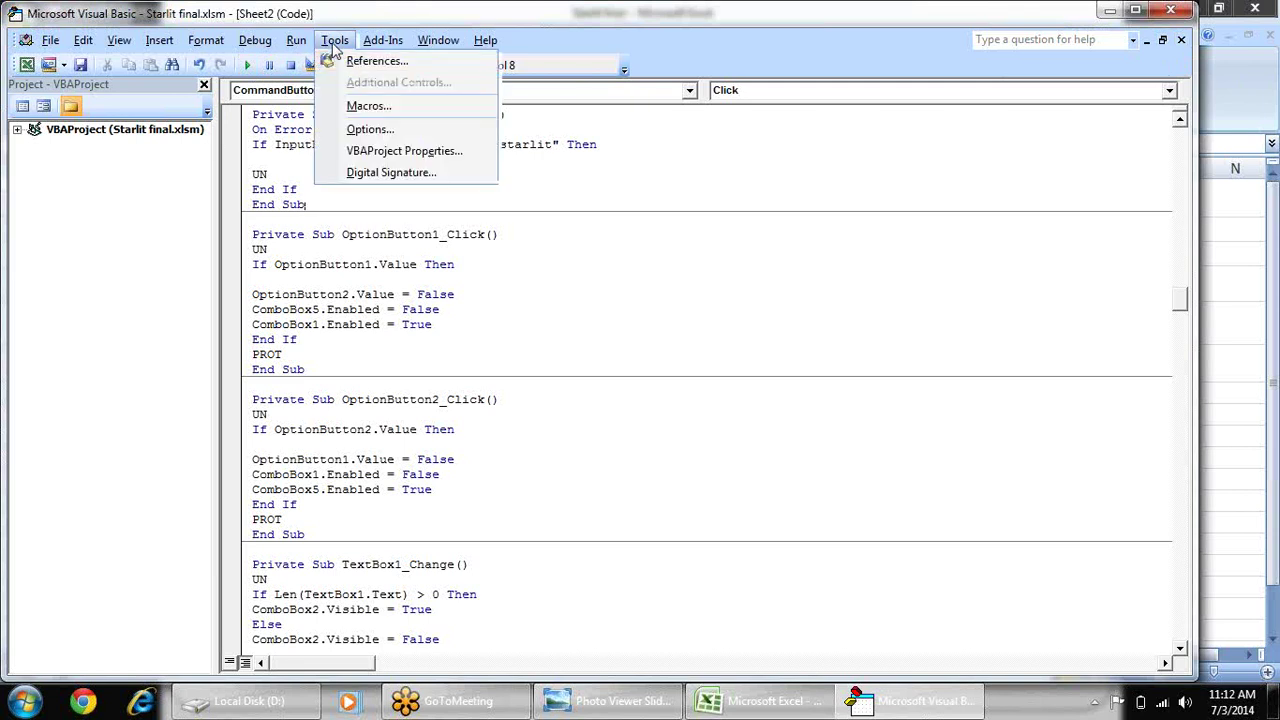
left_click(389, 152)
left_click(530, 151)
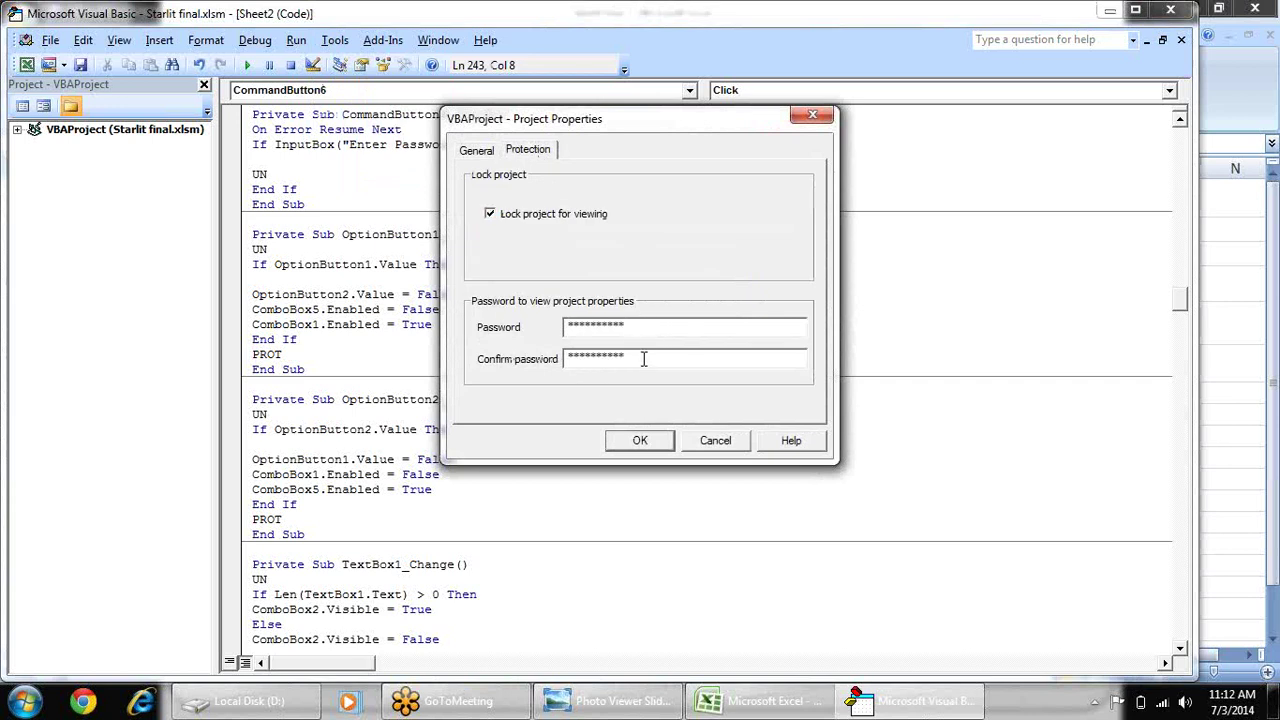
left_click(638, 440)
left_click(1170, 10)
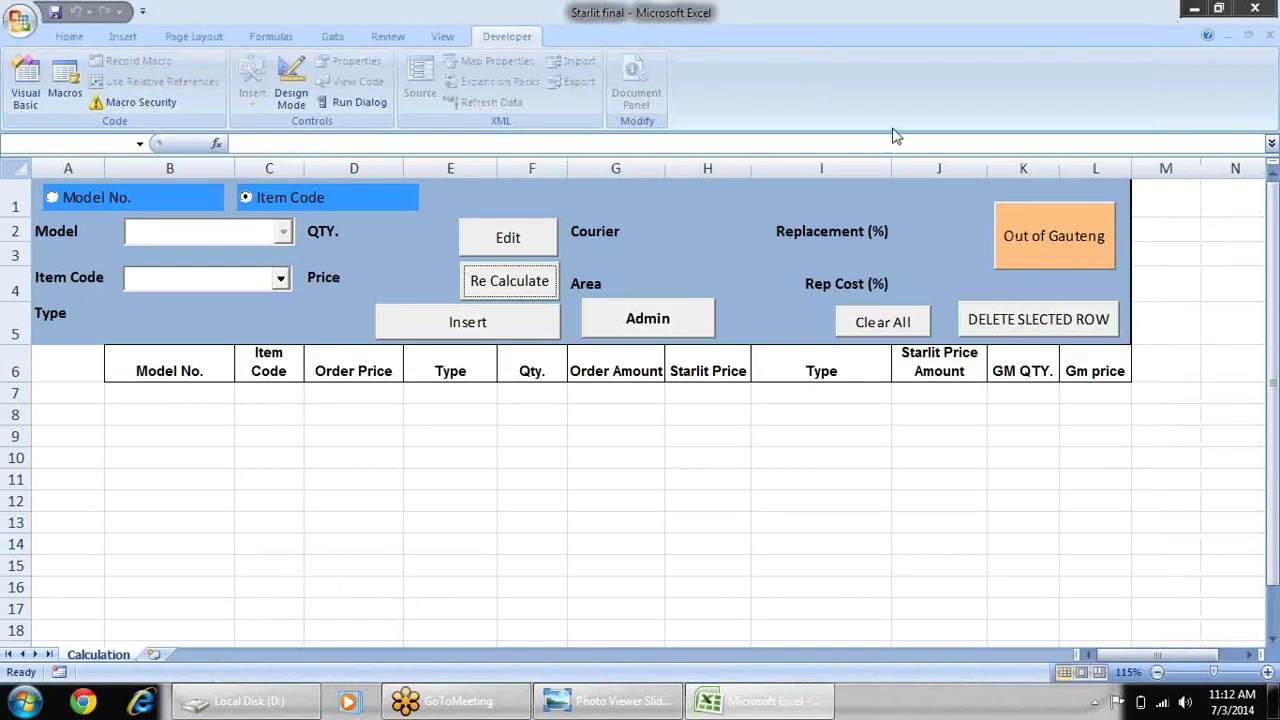
left_click(1266, 8)
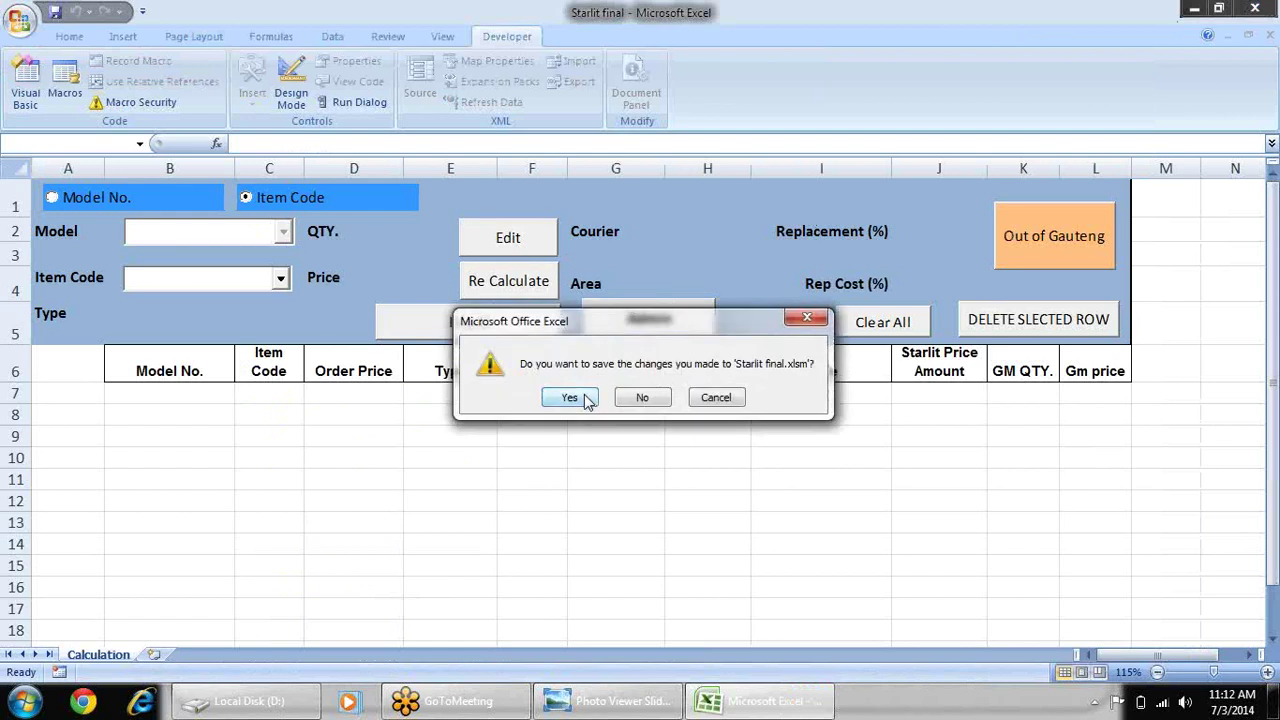